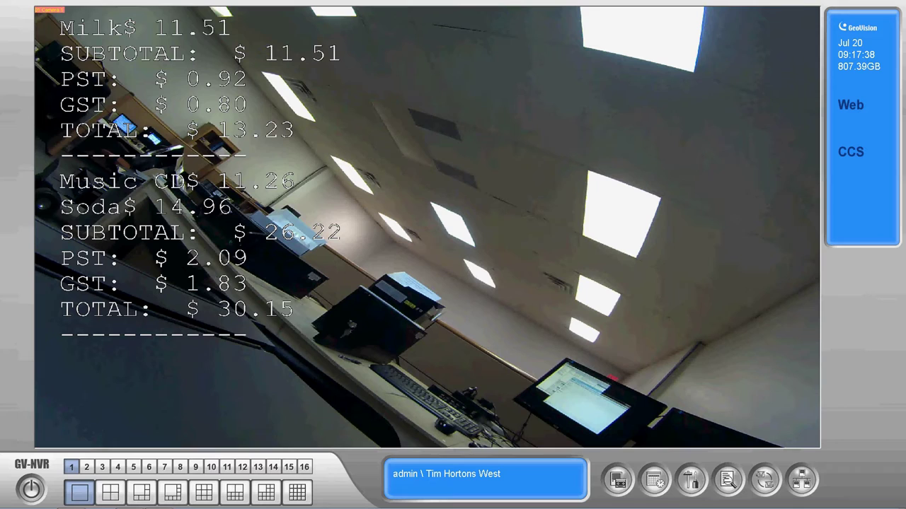
- Open the POS 1 device for modification in the POS server setup and select Serial Port as its printer type
left_click(691, 481)
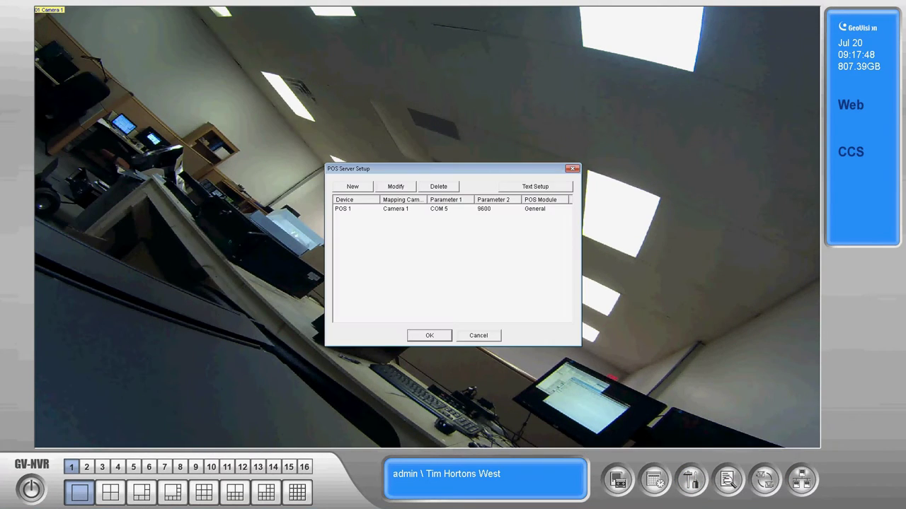
left_click(343, 209)
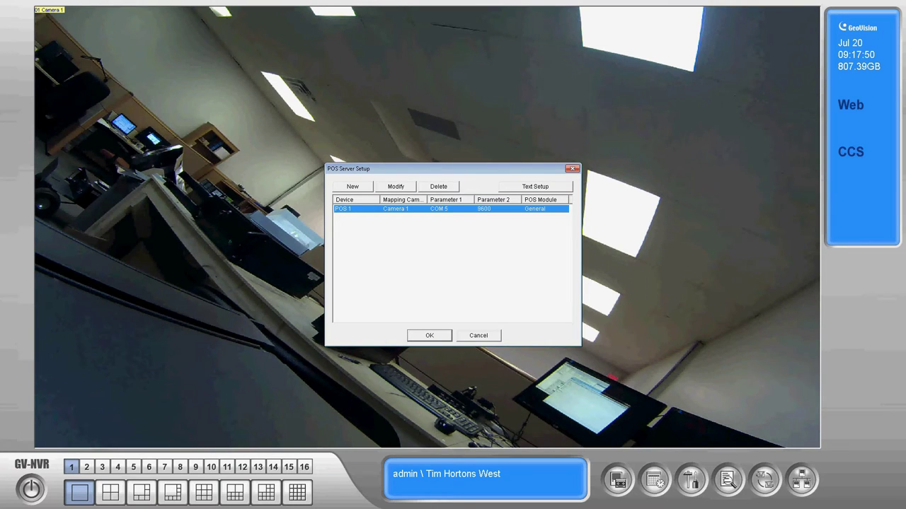
left_click(395, 186)
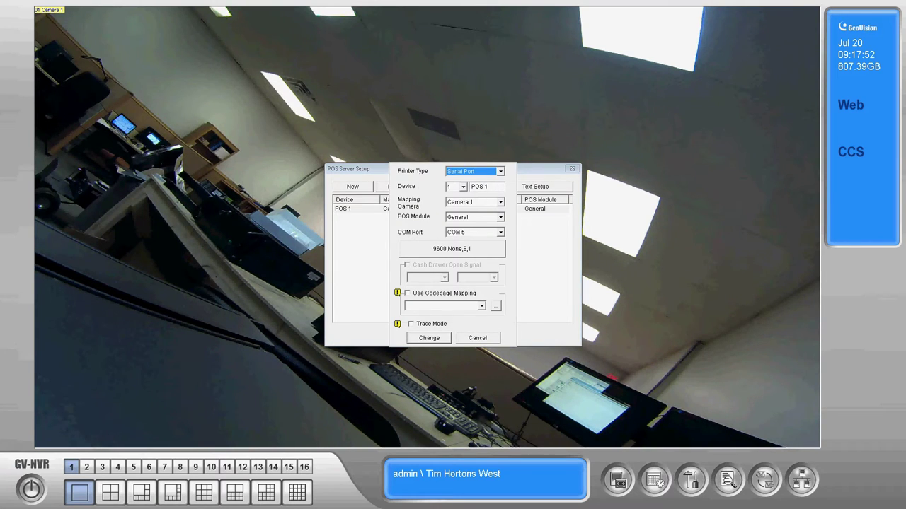
left_click(500, 171)
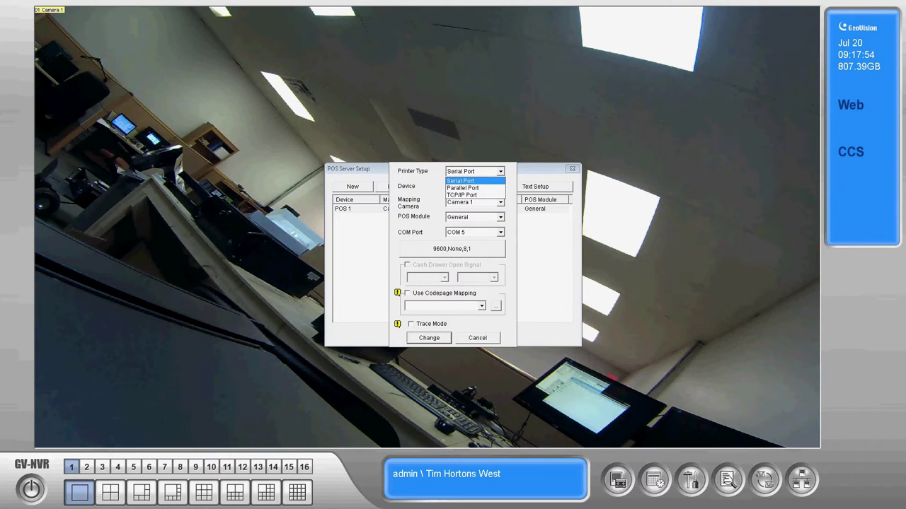
key("Return")
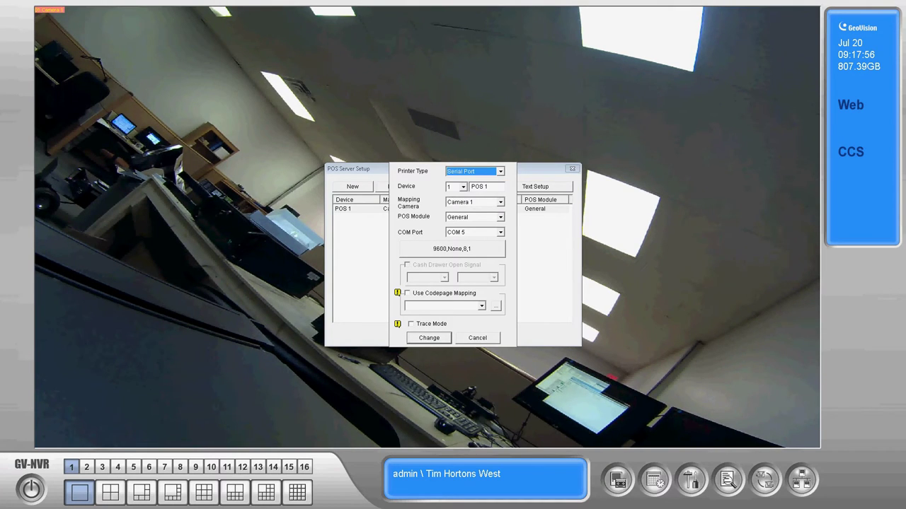
- Keep device number 1 and select Camera 1 as the mapping camera for POS 1
left_click(463, 187)
left_click(463, 186)
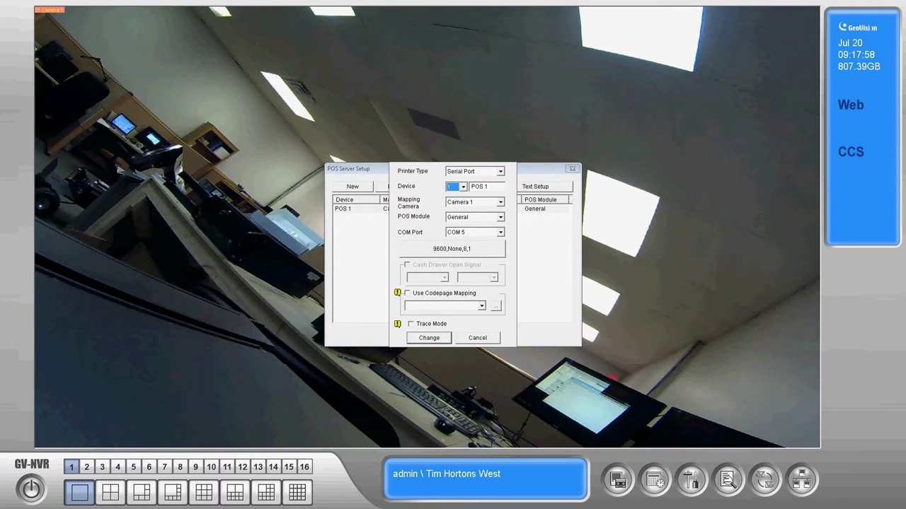
key("Tab")
key("alt+Down")
key("Return")
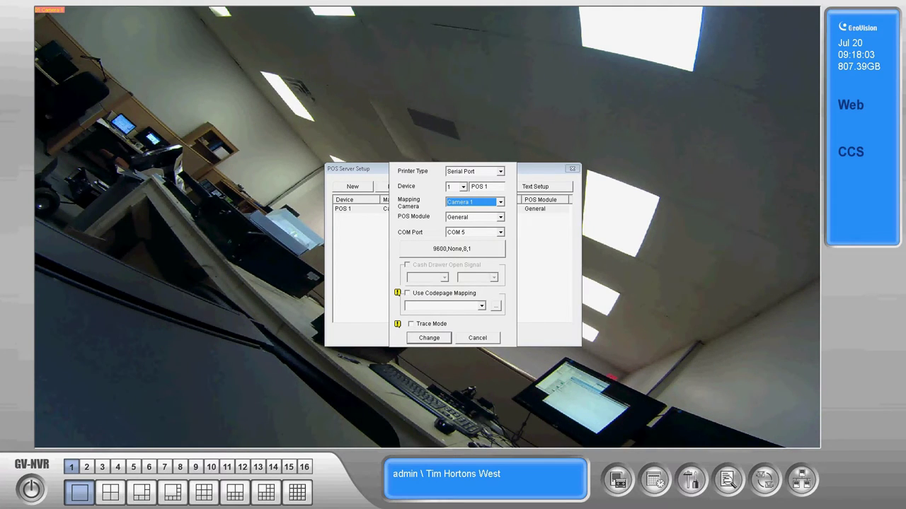
- Select COM 5 as the COM port for POS 1 and apply the device settings
key("Tab")
key("Tab")
key("alt+Down")
key("Return")
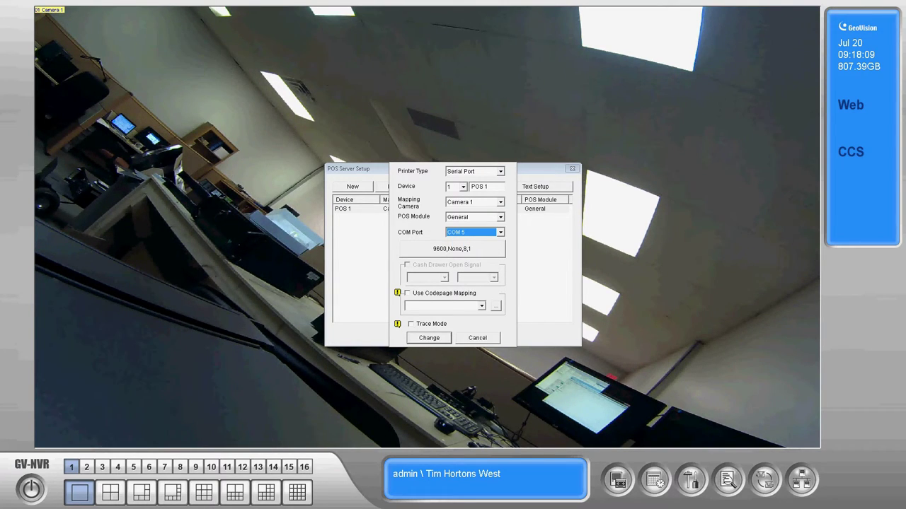
key("Return")
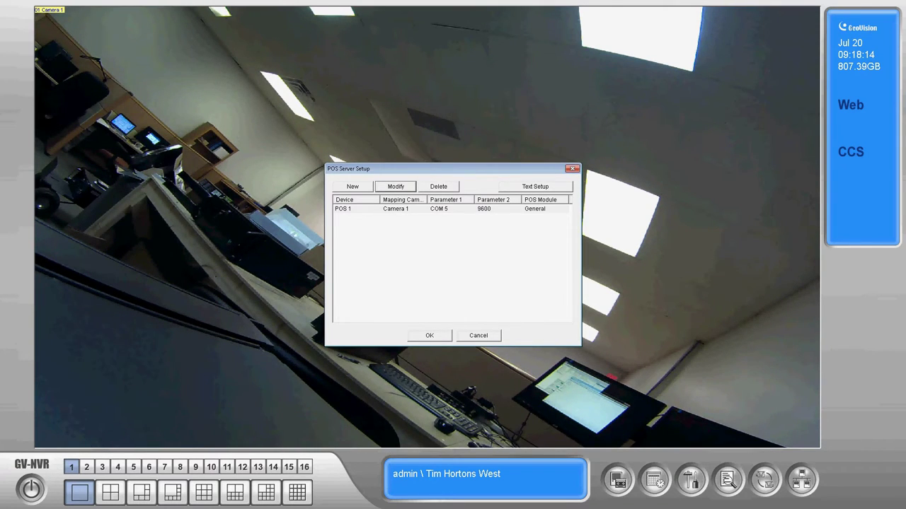
- Set the Camera 1 text overlay font to Courier New, Bold, size 10 in white, and save the POS server setup
left_click(535, 186)
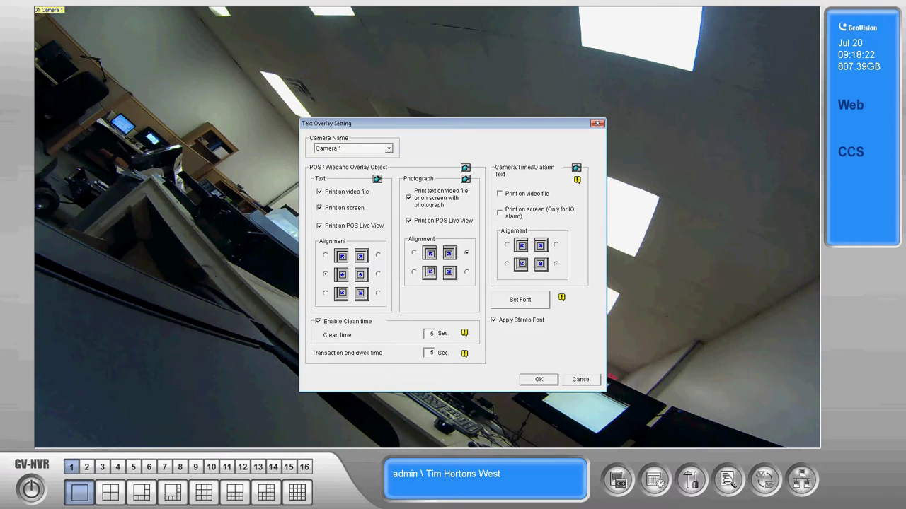
left_click(520, 299)
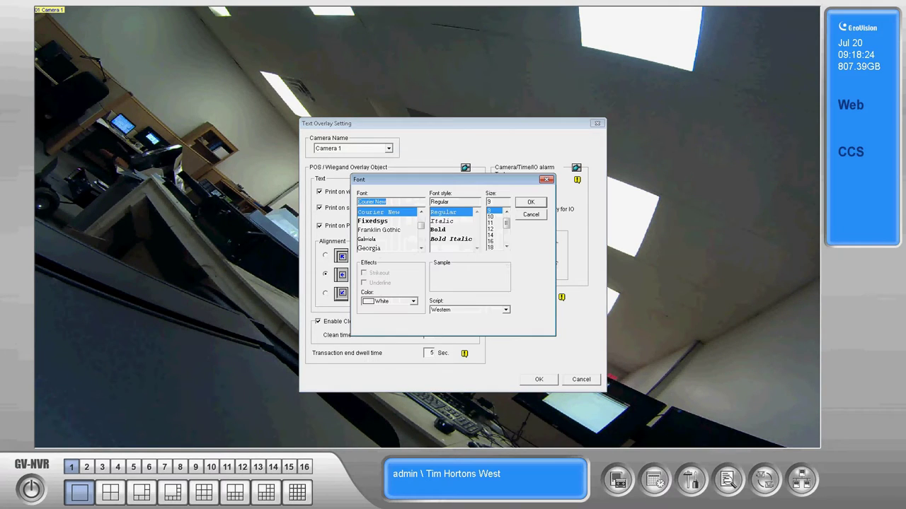
scroll(389, 230, "down", 7)
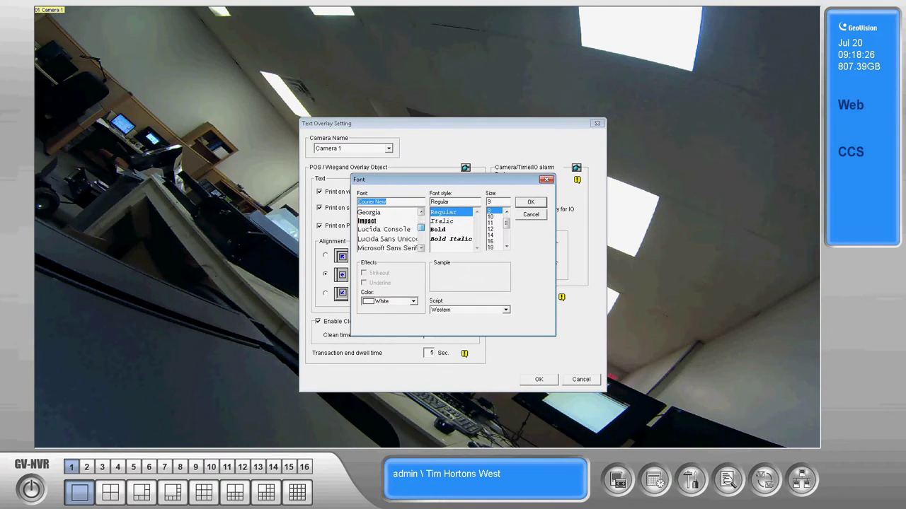
scroll(389, 229, "up", 8)
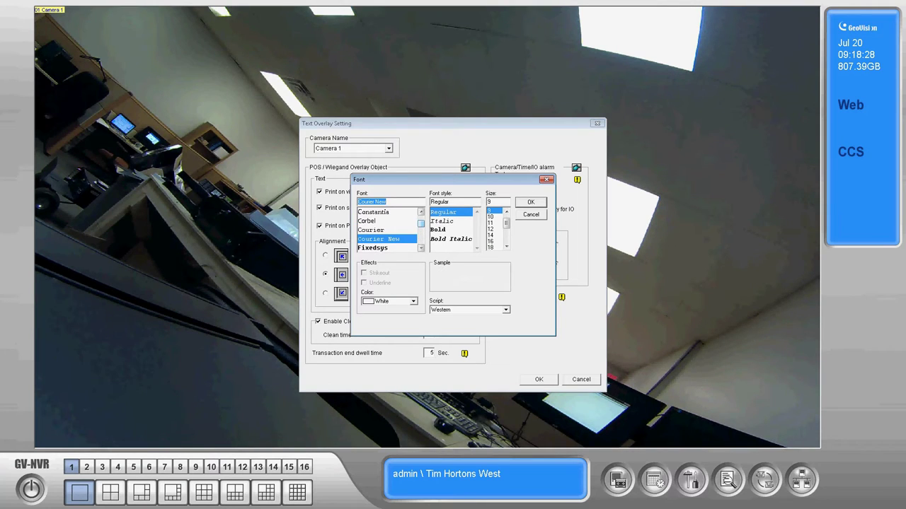
scroll(389, 230, "up", 3)
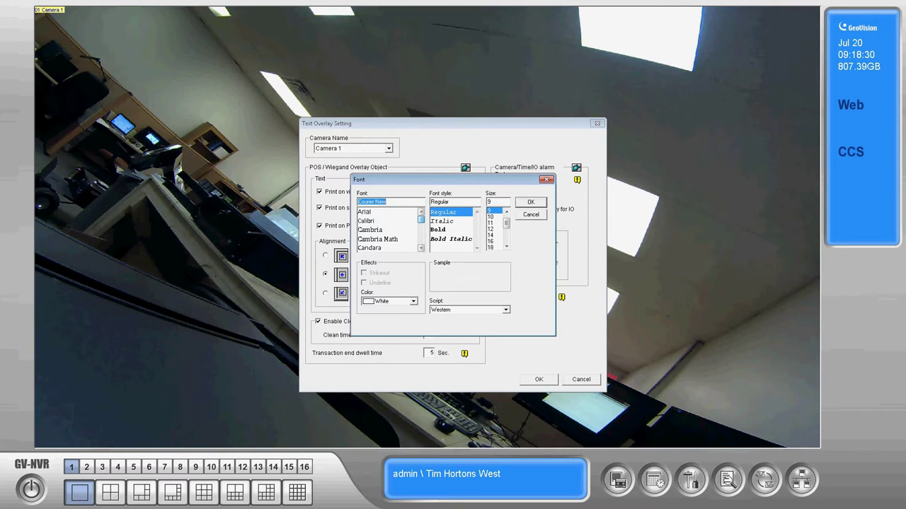
left_click_drag(421, 219, 421, 224)
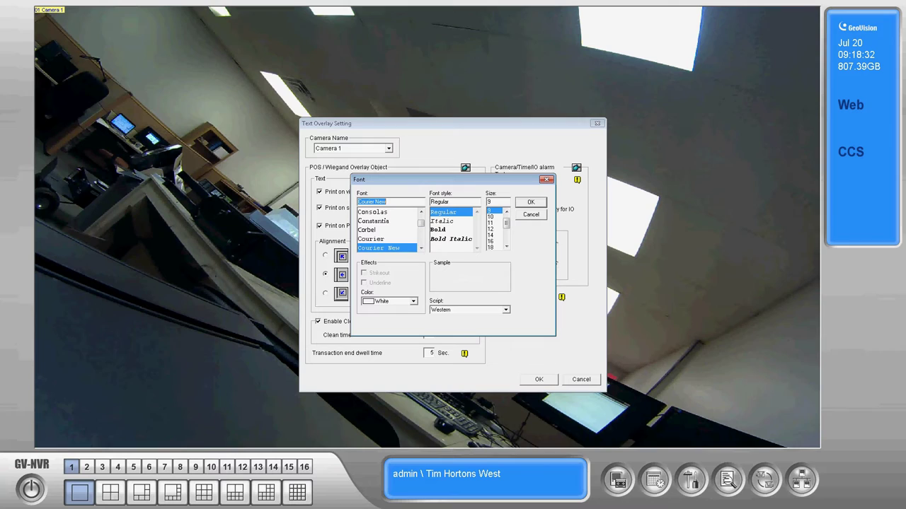
left_click(439, 230)
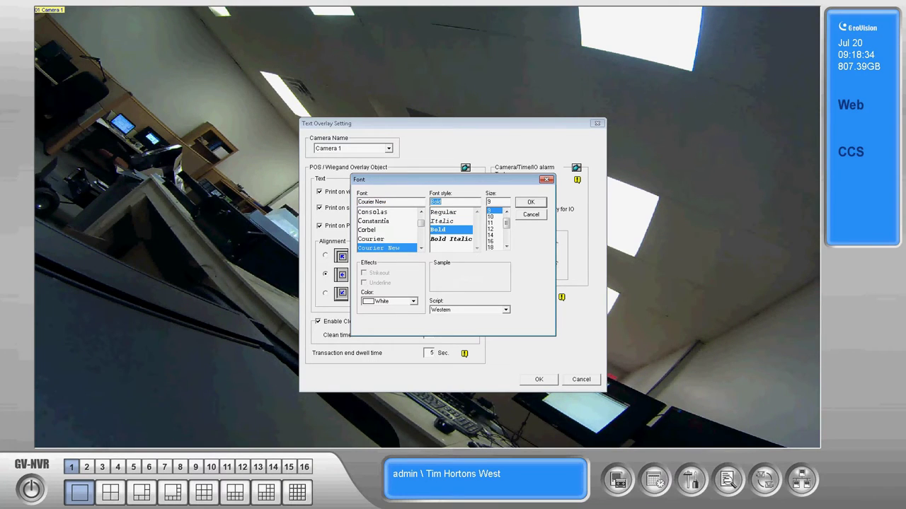
left_click(491, 217)
left_click(414, 301)
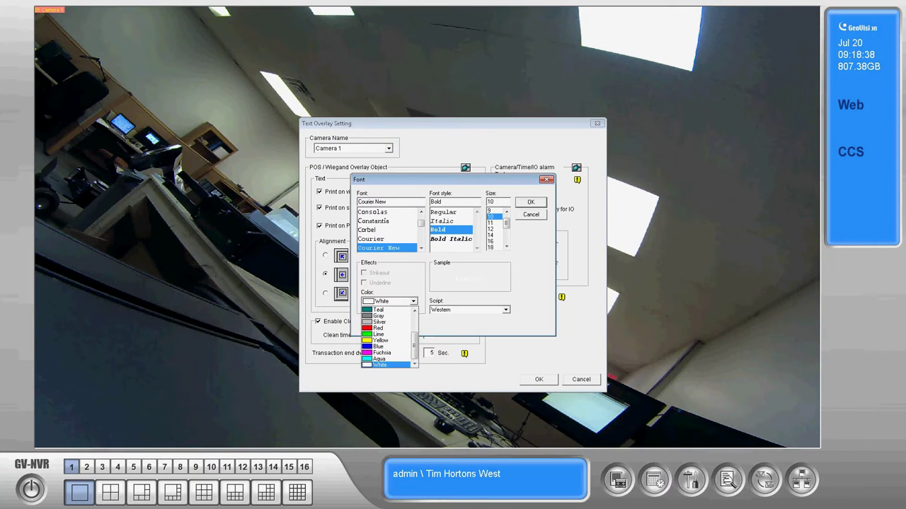
left_click(413, 301)
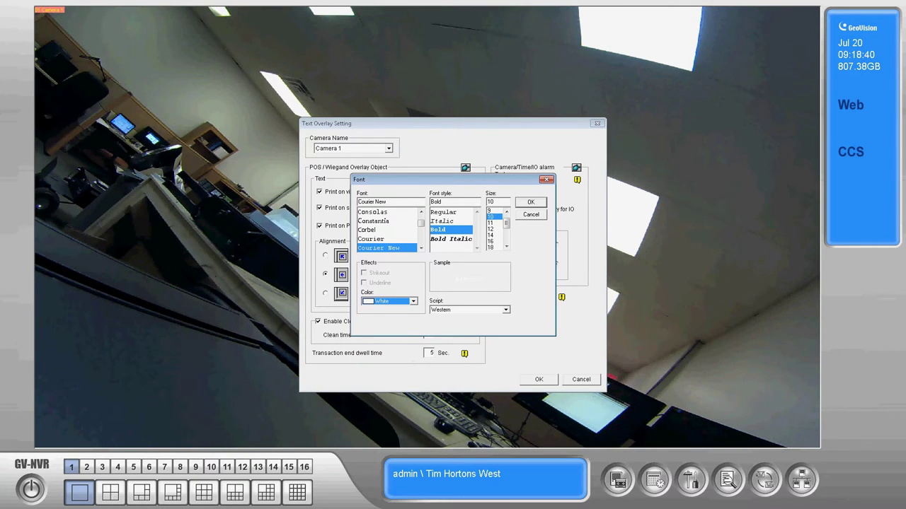
left_click(531, 202)
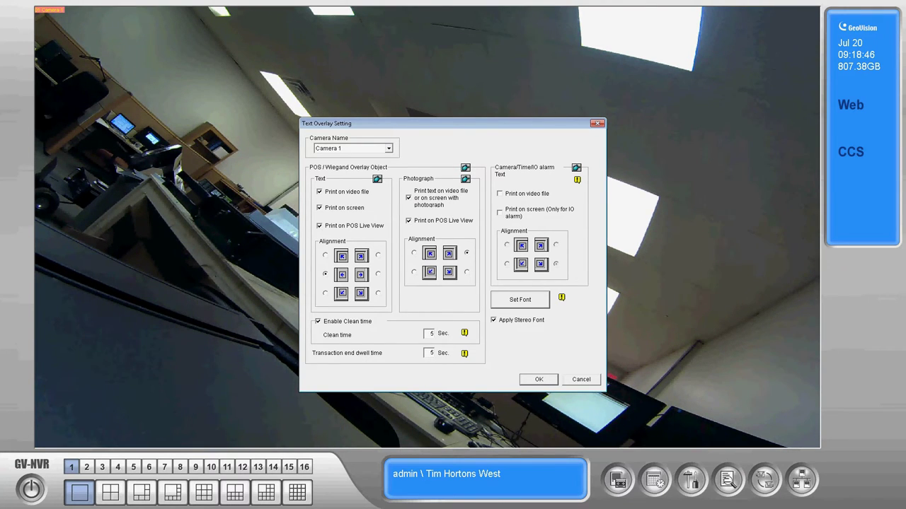
key("Return")
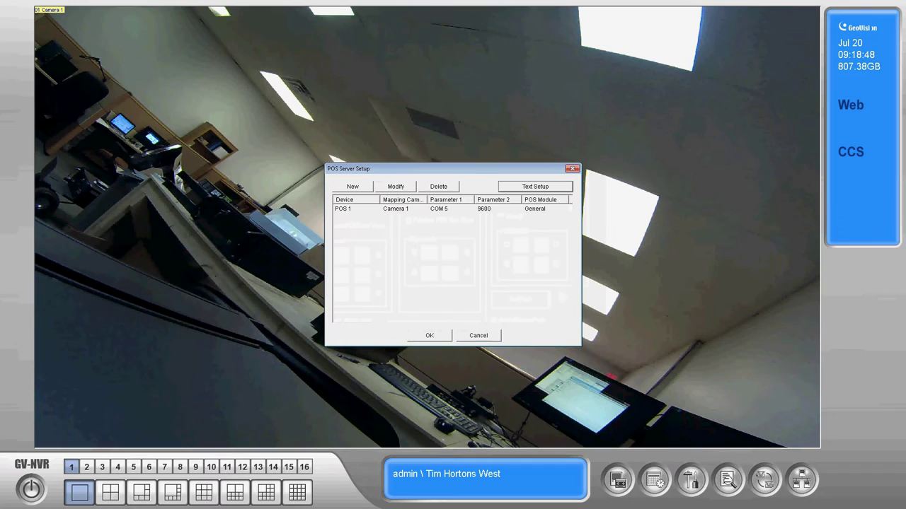
key("Return")
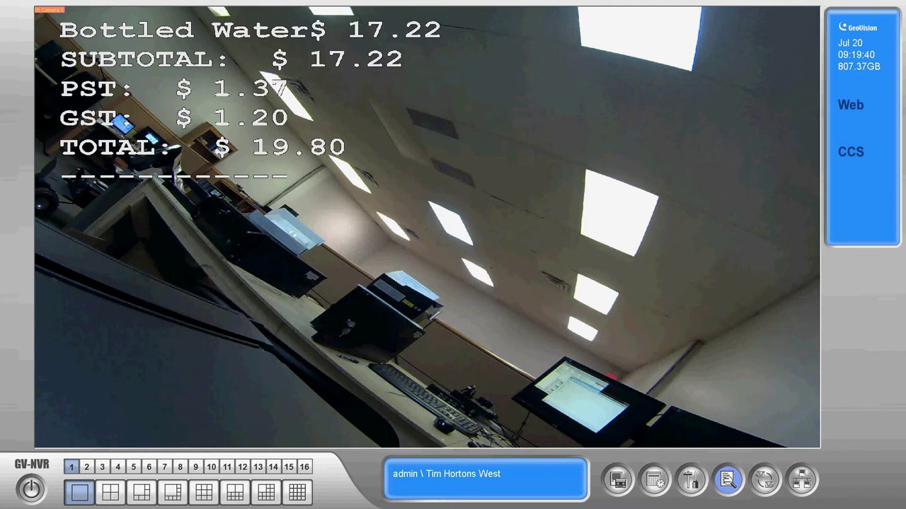
- Open the POS live view, enlarge it to examine the incoming POS 1 transactions, and close it
left_click(727, 480)
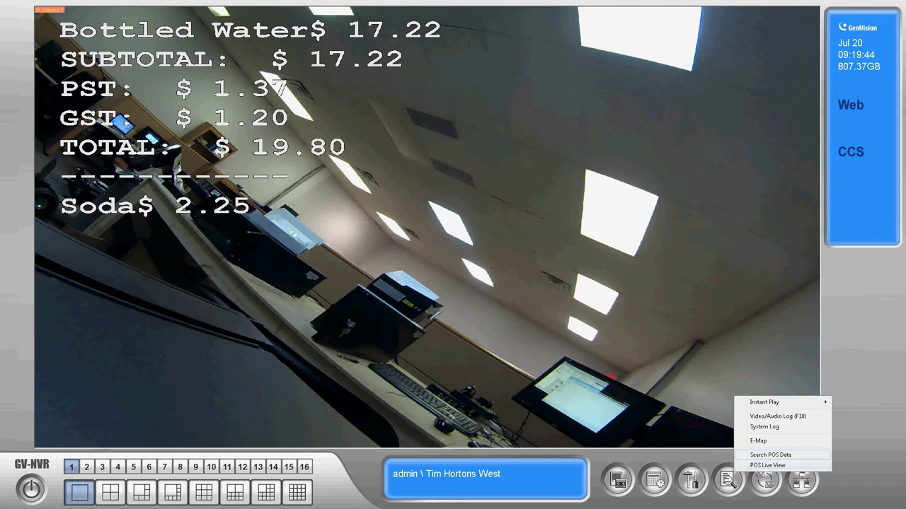
left_click(768, 465)
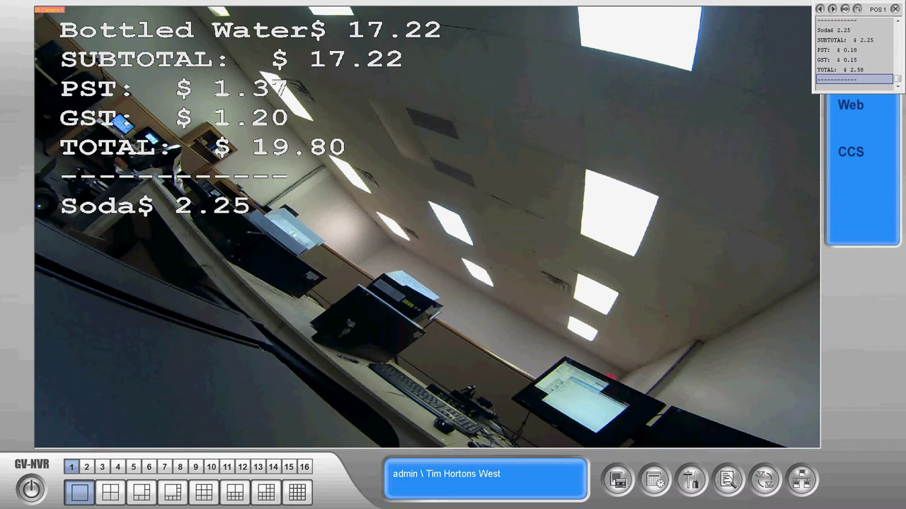
left_click(857, 9)
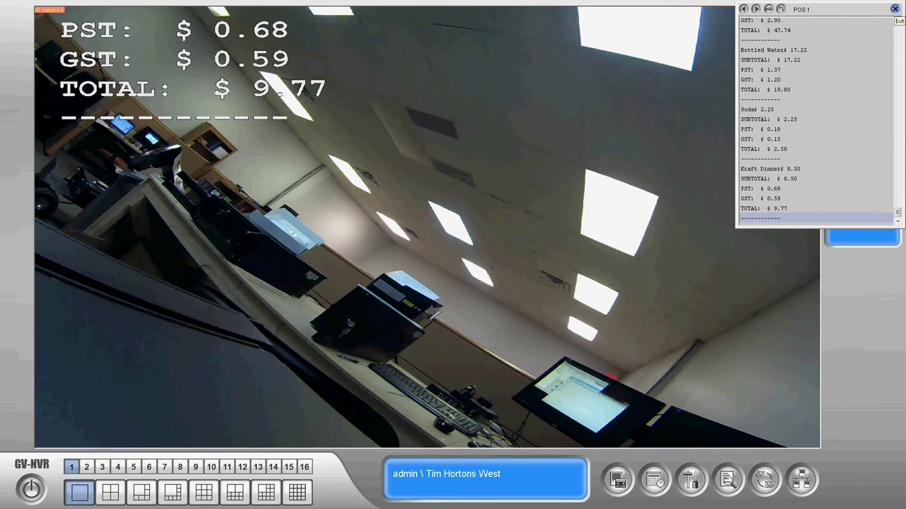
left_click(895, 9)
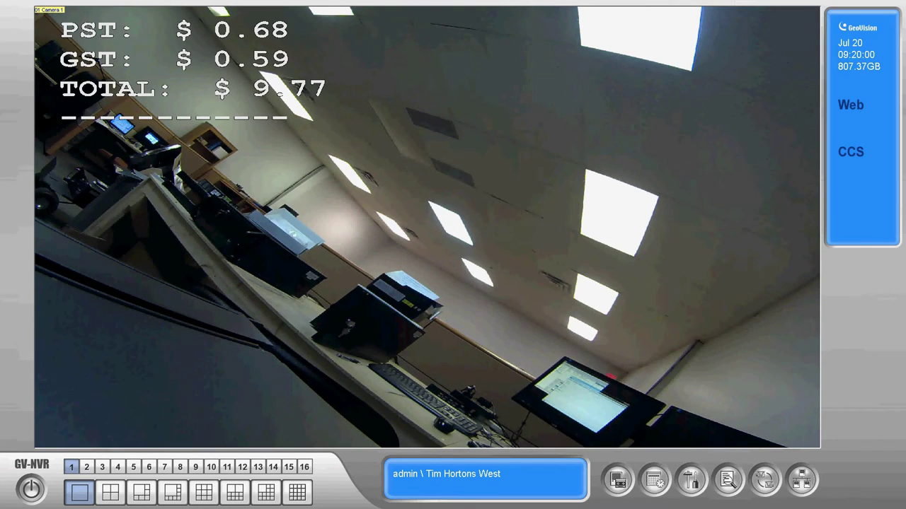
- Open the POS data search and enable the text filter with "kraft" as the text to find
left_click(729, 482)
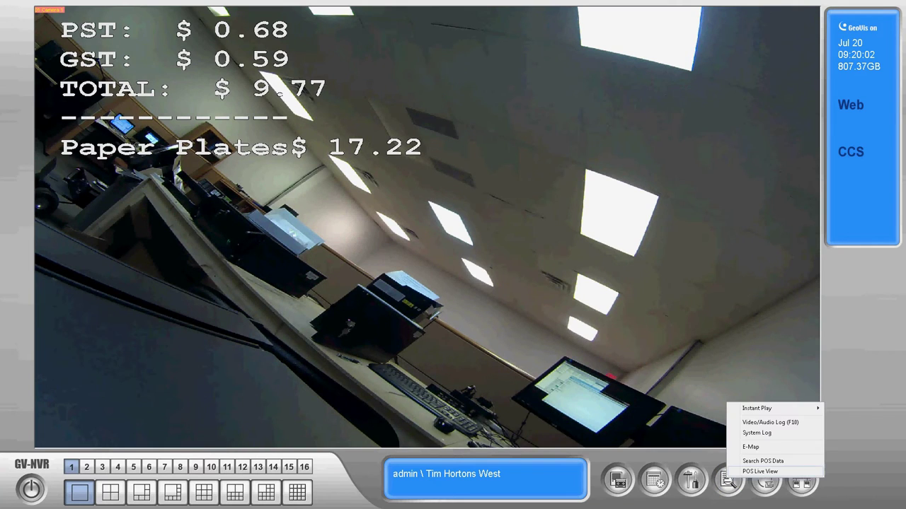
left_click(763, 462)
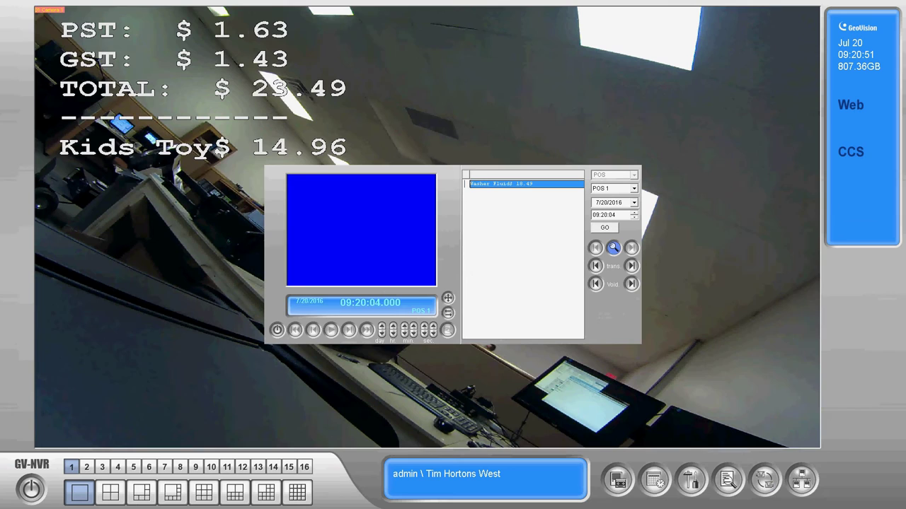
left_click(612, 248)
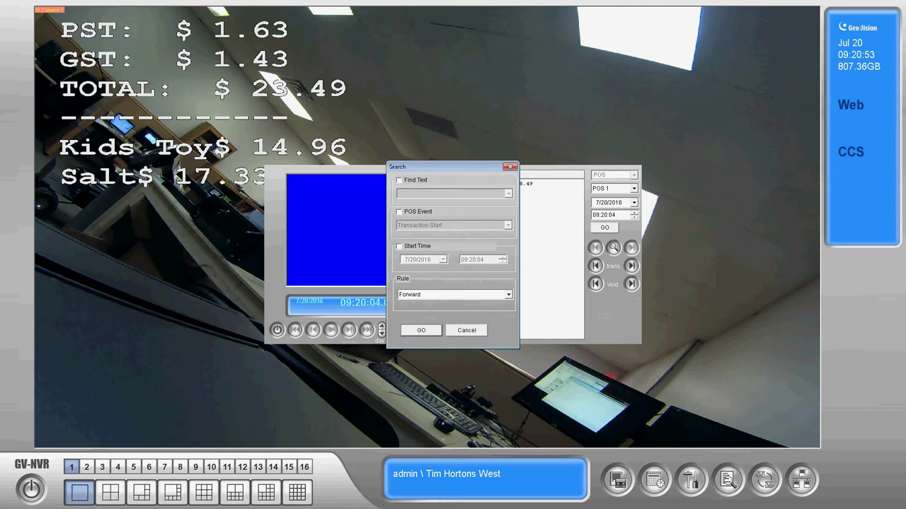
left_click(399, 180)
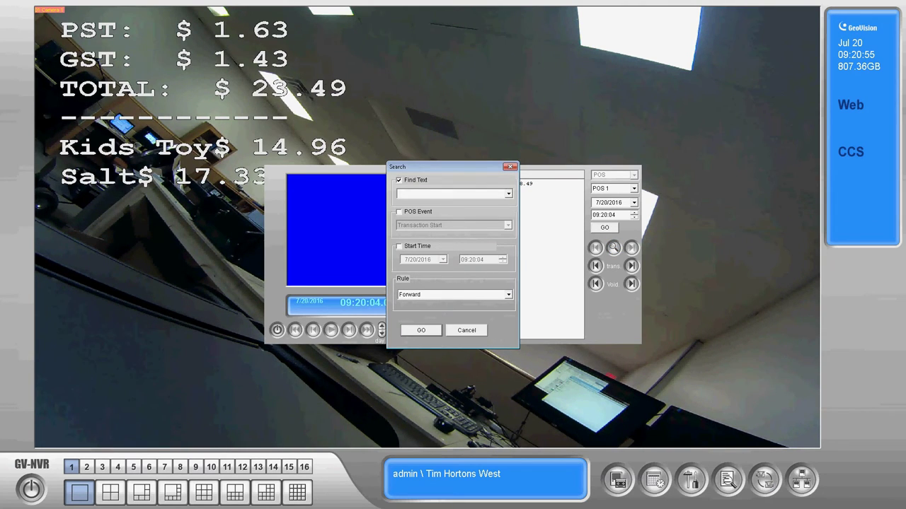
left_click(450, 193)
type("kra")
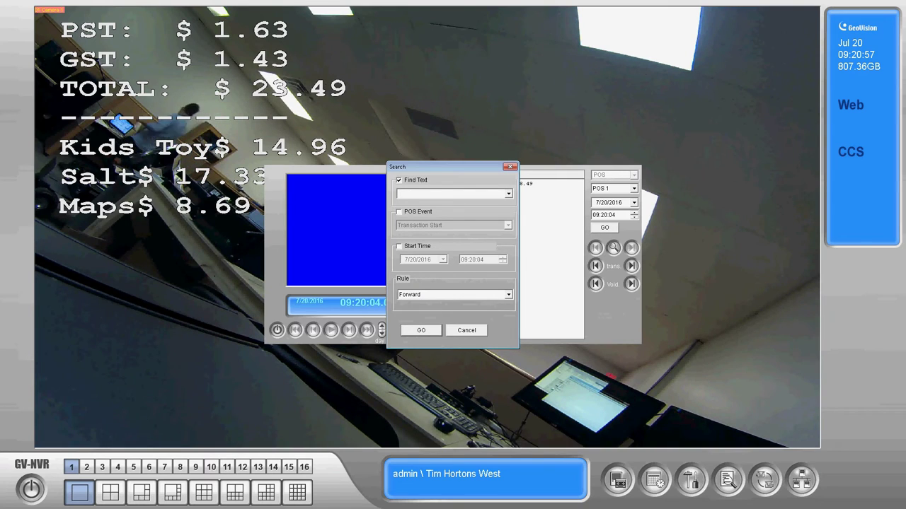
type("ft")
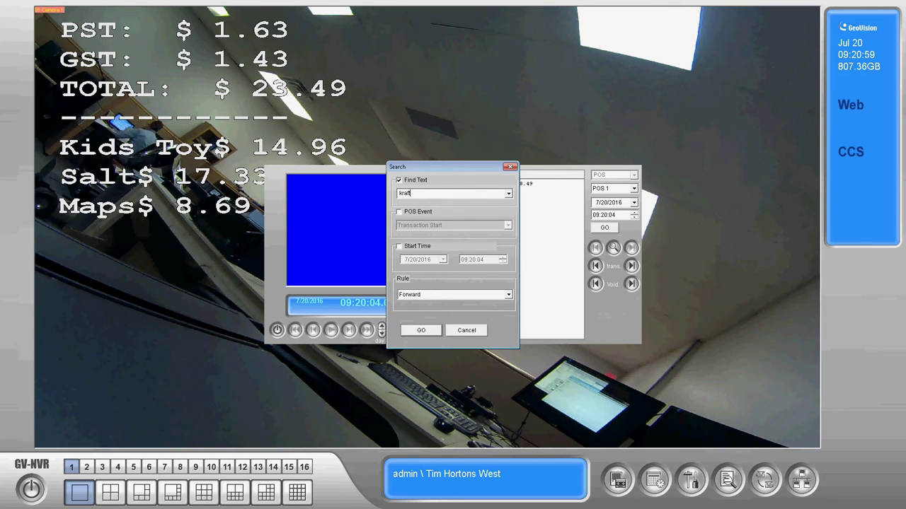
- Enable the start time filter at 09:15:04 on 7/20/2016 and run the search with the Forward rule
left_click(399, 246)
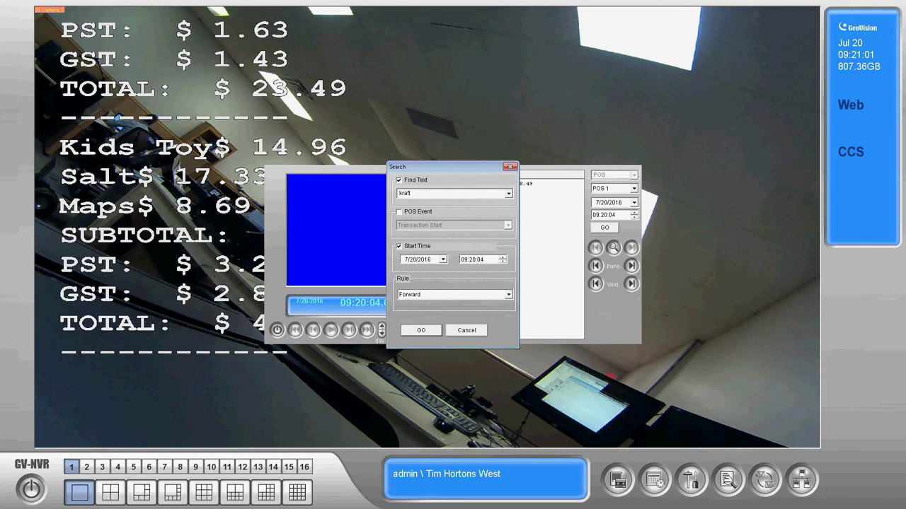
left_click(472, 259)
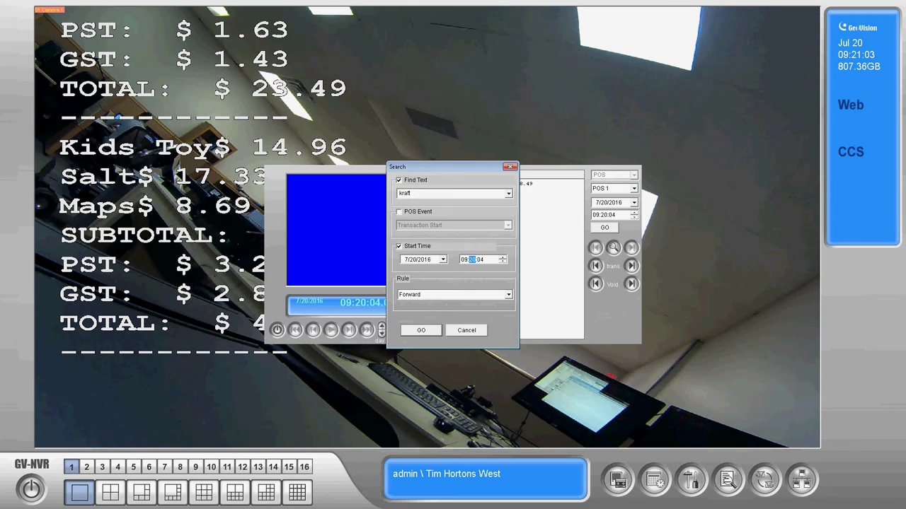
type("15")
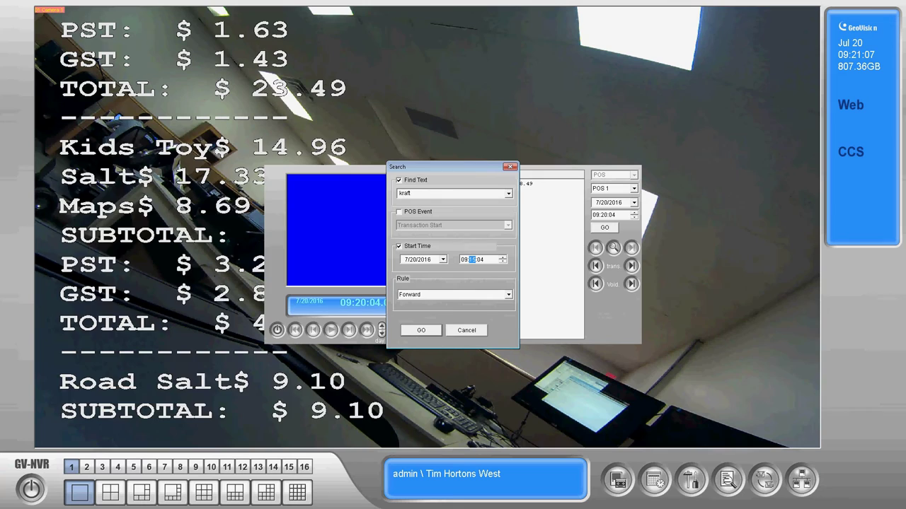
key("Return")
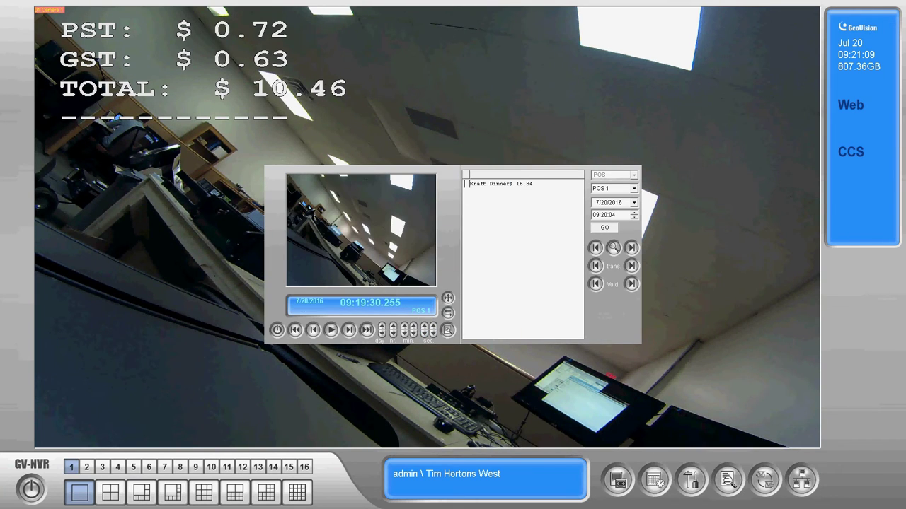
- View the found Kraft Dinner entry, and open the advanced POS data search with all POS devices selected
left_click(501, 184)
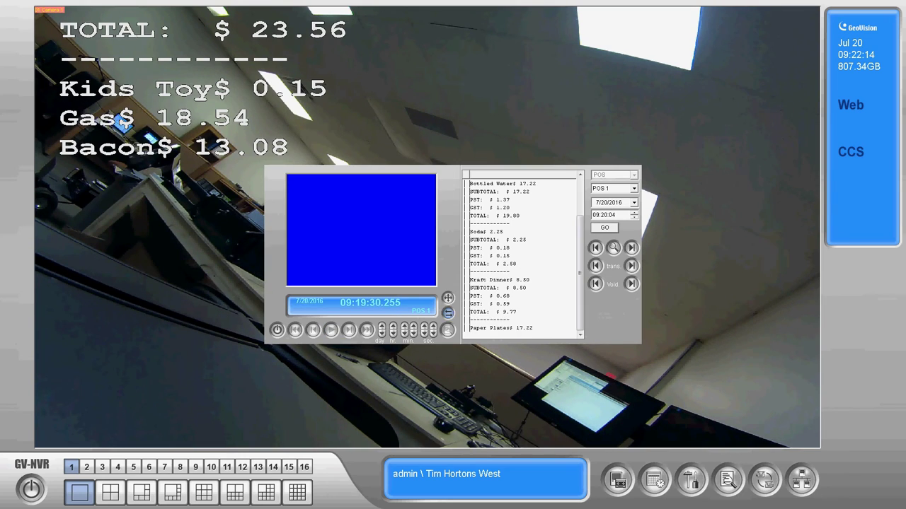
left_click(448, 312)
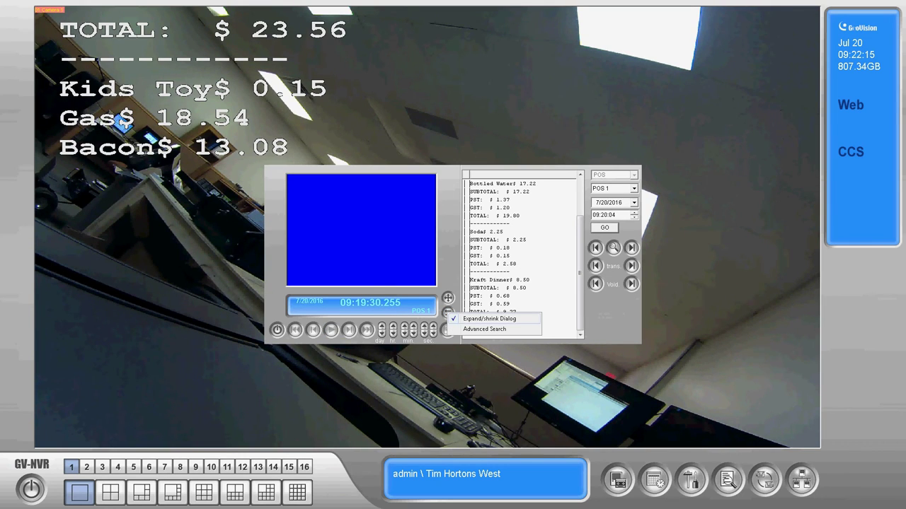
left_click(484, 329)
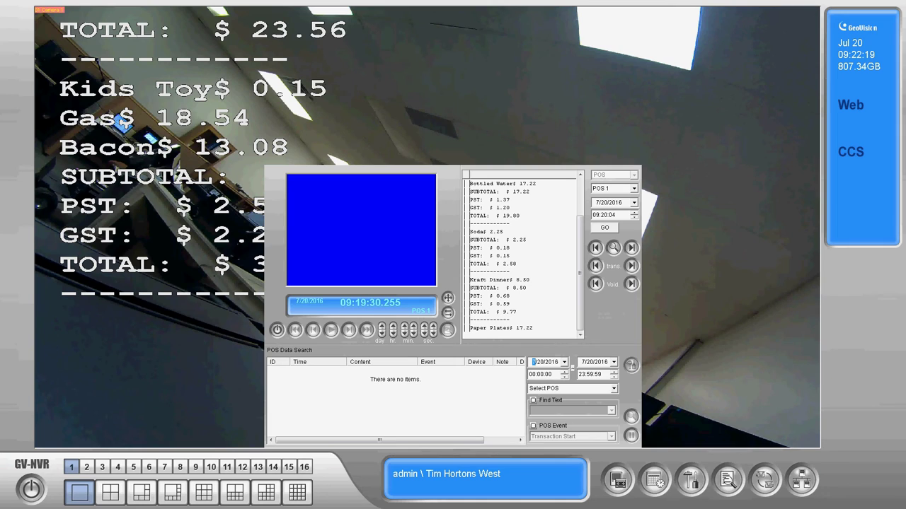
left_click(613, 388)
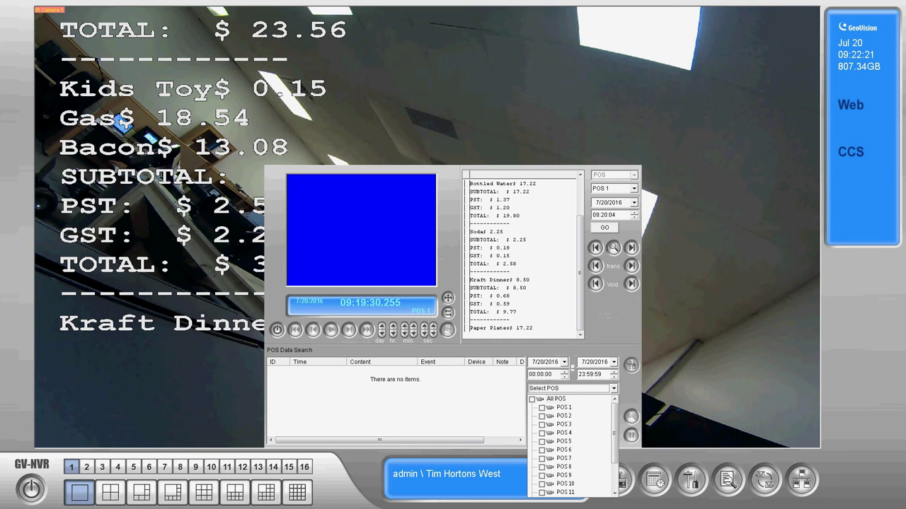
left_click(532, 399)
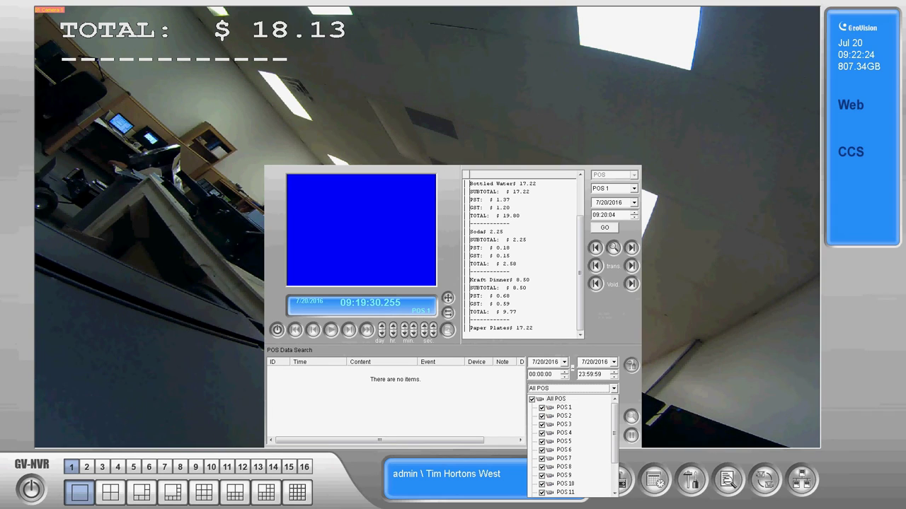
left_click(613, 388)
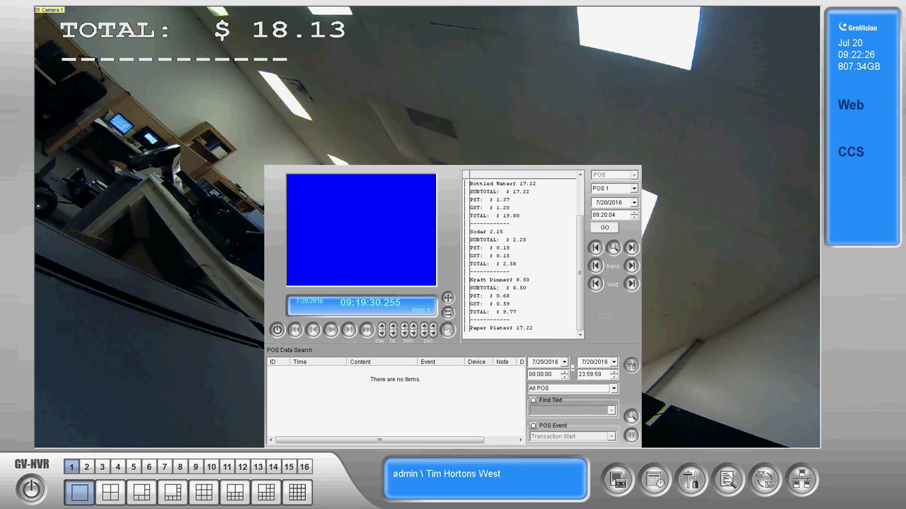
- Search the POS data for the text "gas" and select the result with ID 451
left_click(534, 400)
left_click(568, 410)
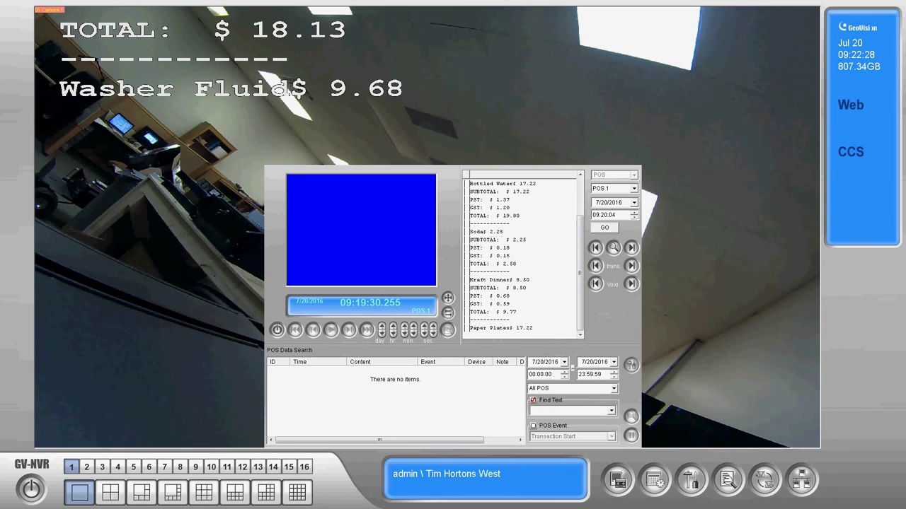
type("gas")
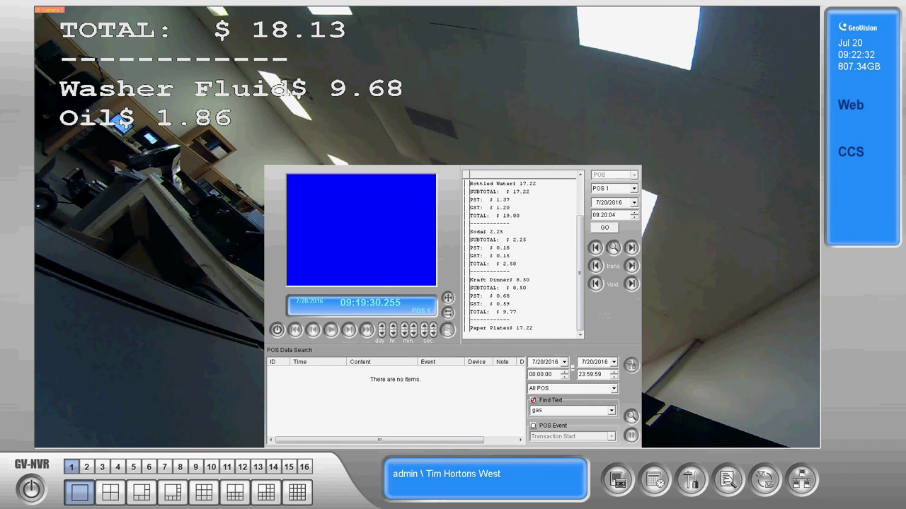
left_click(630, 417)
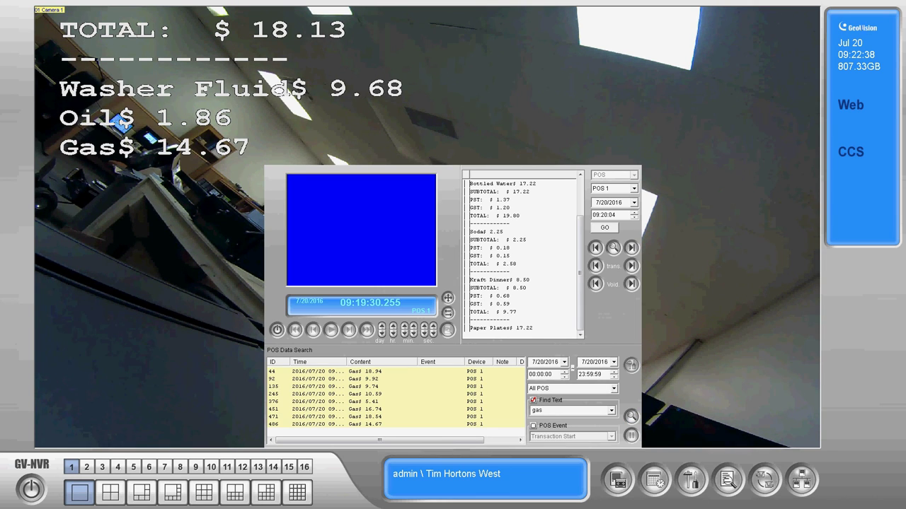
left_click(366, 409)
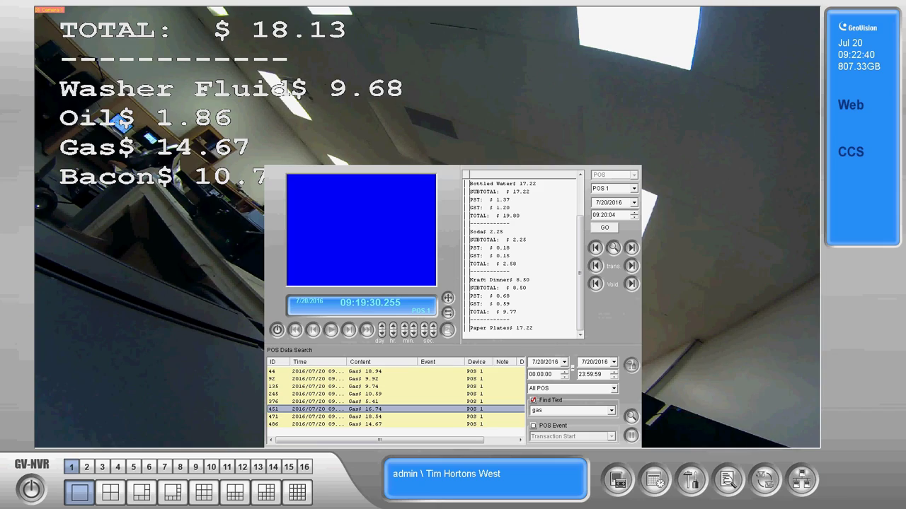